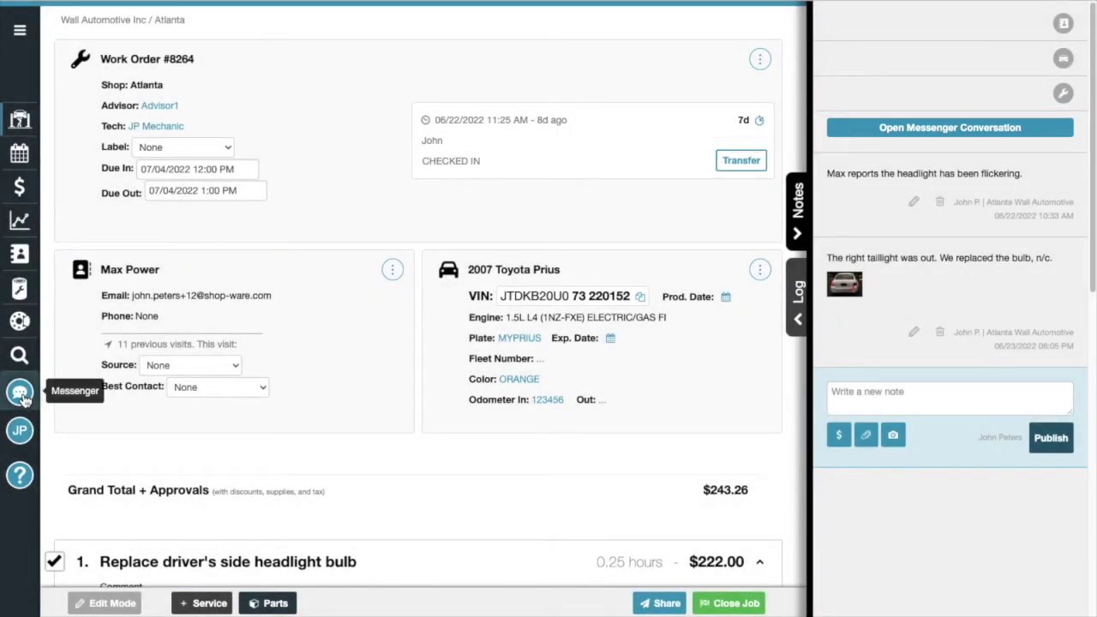
# Step: Open the work order's Messenger conversation from the notes panel
pyautogui.click(20, 393)
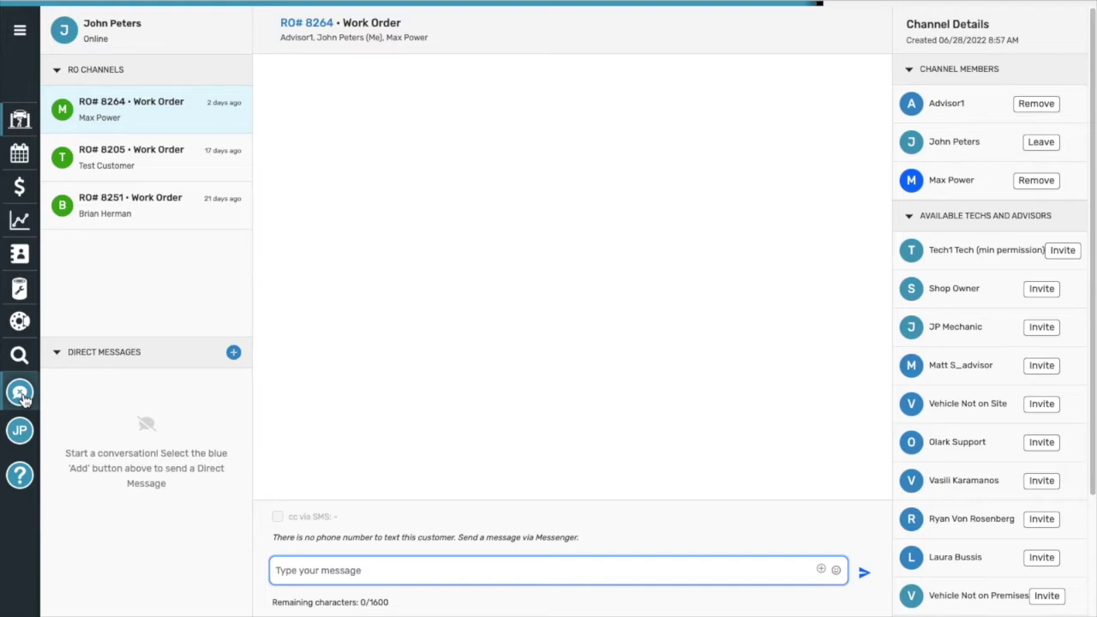
pyautogui.click(21, 393)
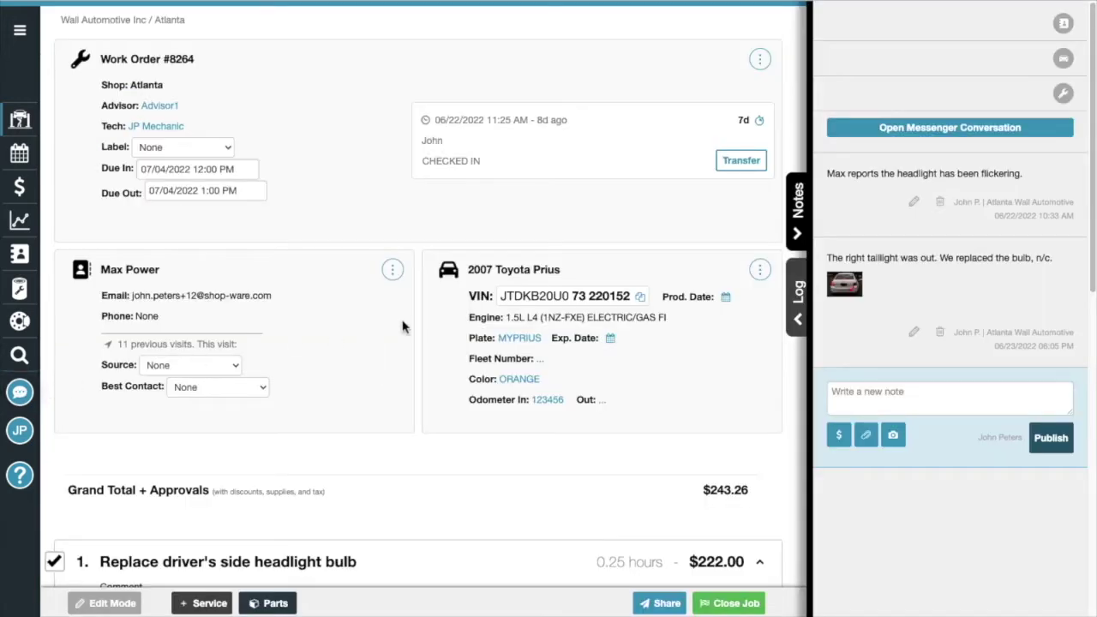
pyautogui.click(894, 129)
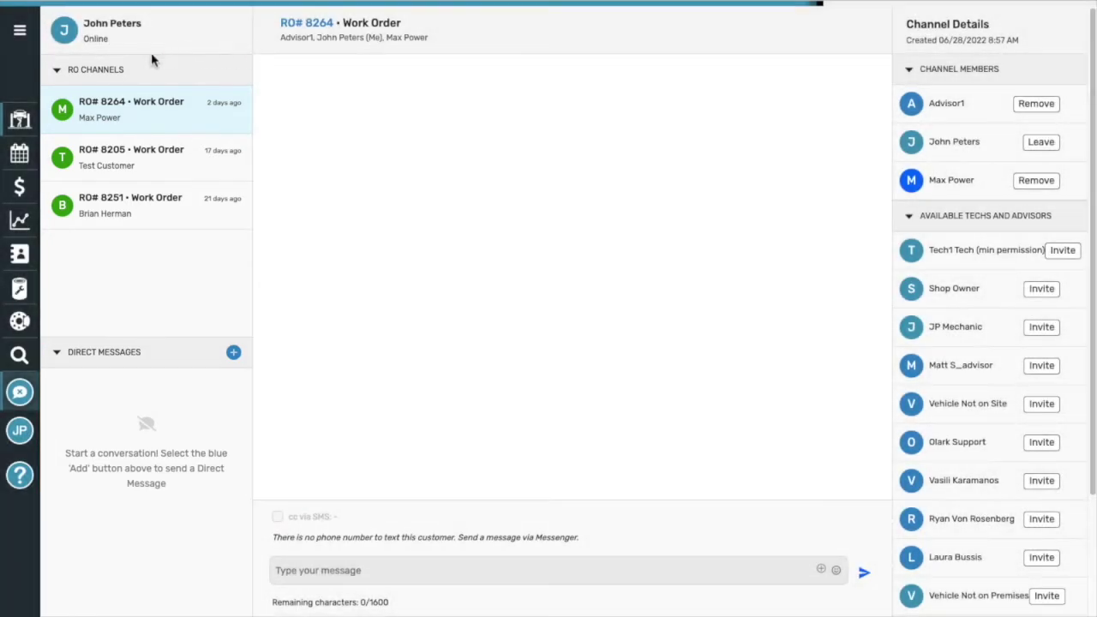
# Step: Collapse and re-expand the RO Channels list, then open the other repair order's conversation
pyautogui.click(66, 79)
pyautogui.click(66, 79)
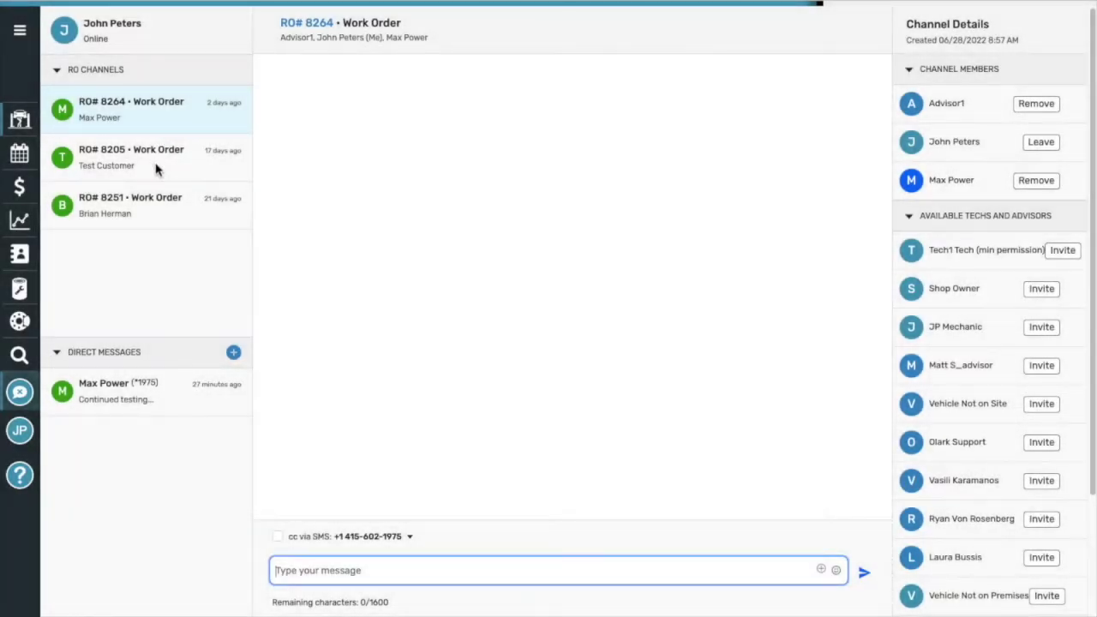
pyautogui.click(155, 169)
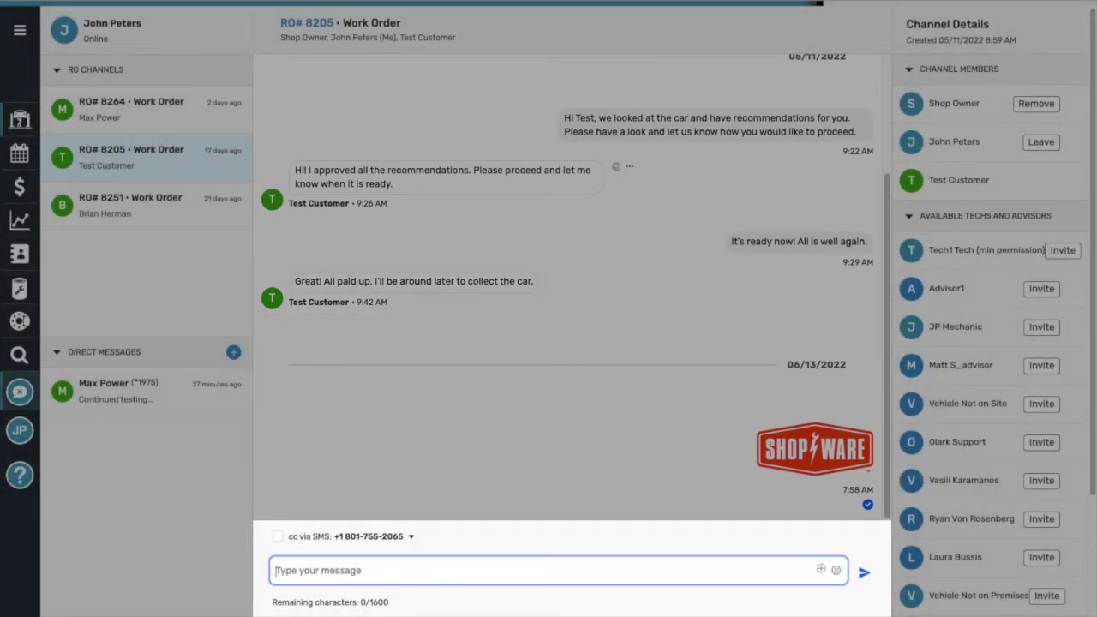
# Step: Send a message ending in a 👍 emoji, with an SMS copy to the customer
pyautogui.write('Type  your message here')
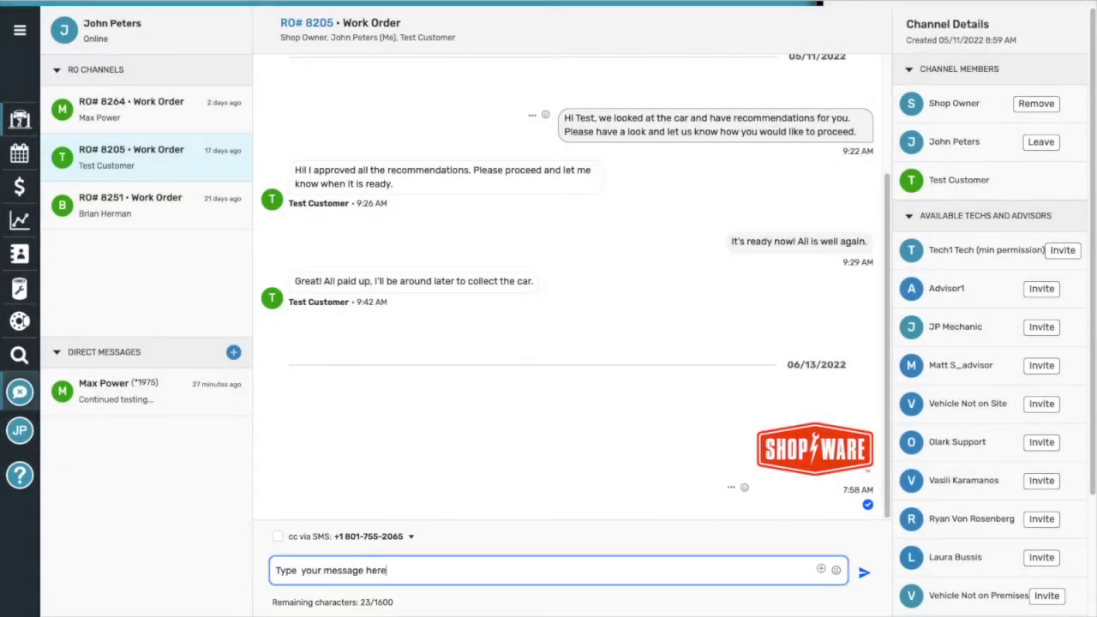
pyautogui.click(836, 570)
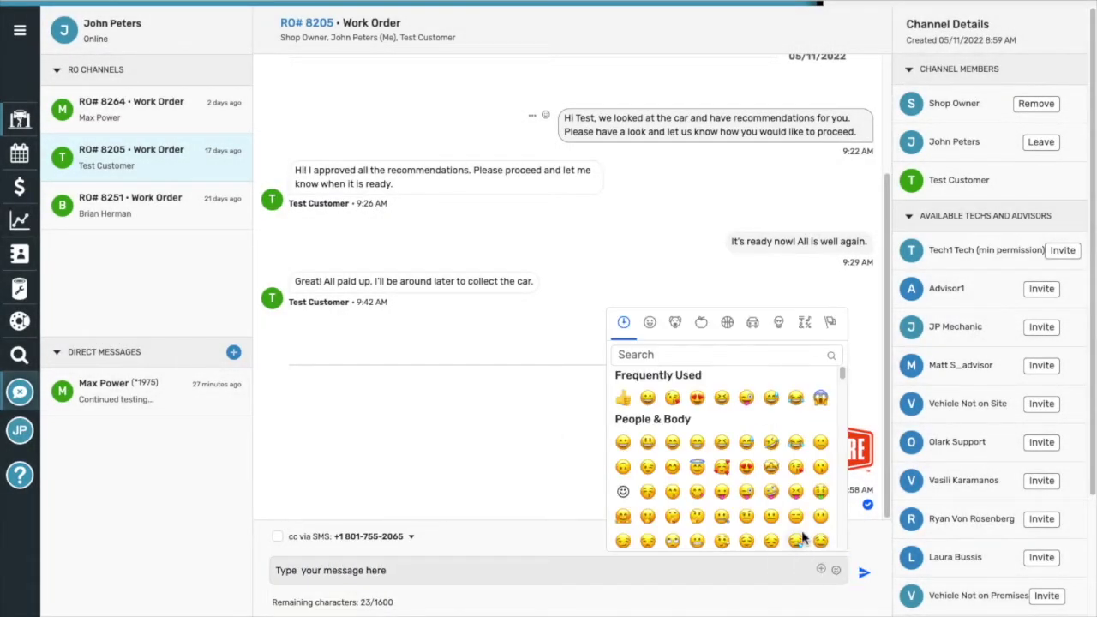
pyautogui.click(623, 398)
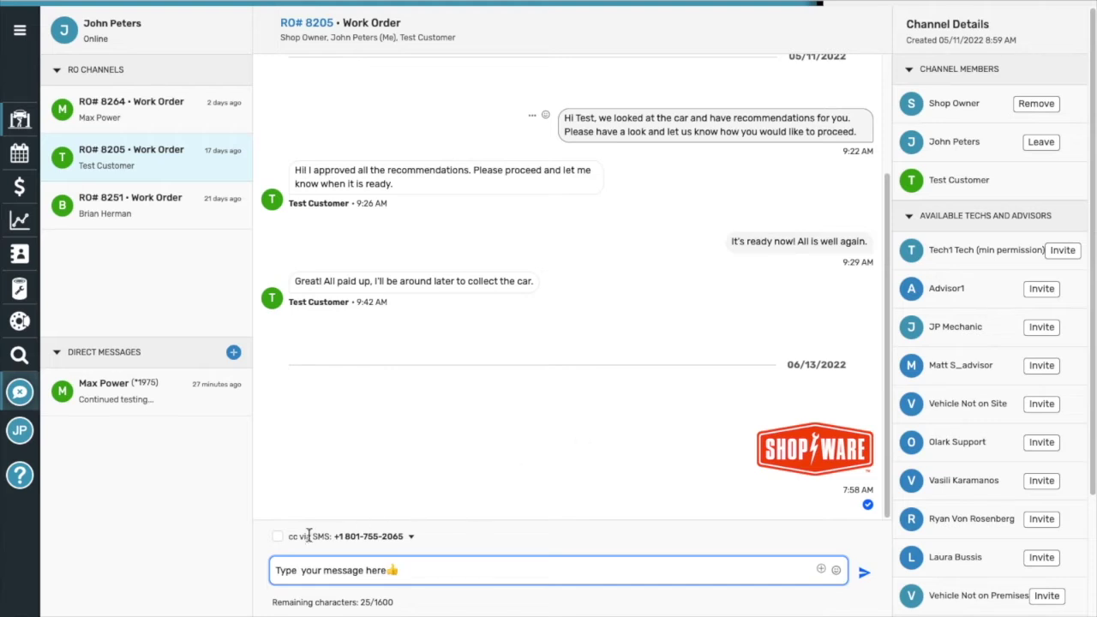
pyautogui.click(277, 536)
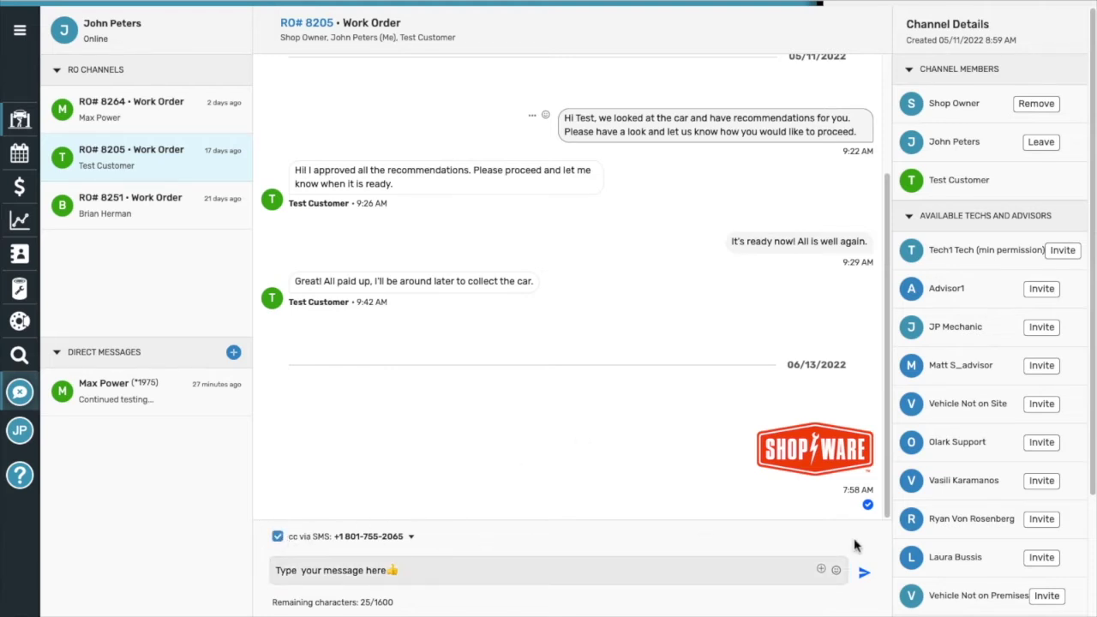
pyautogui.click(862, 573)
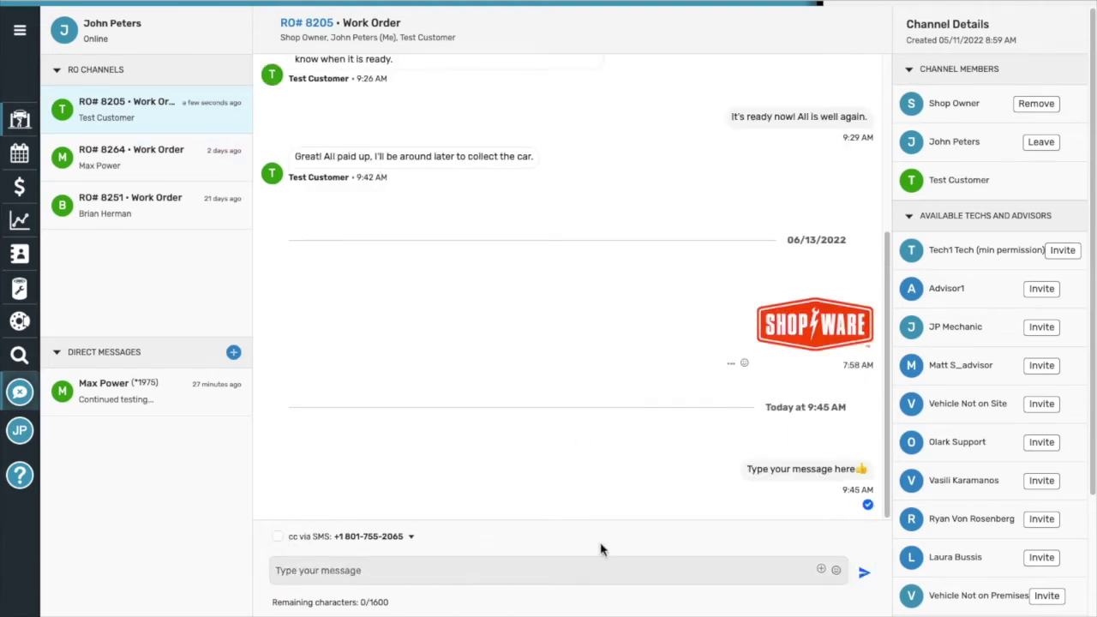
pyautogui.click(821, 570)
# Step: Send the Old Mac Tool Box.JPG photo, copying it by SMS to the customer's other number
pyautogui.click(449, 50)
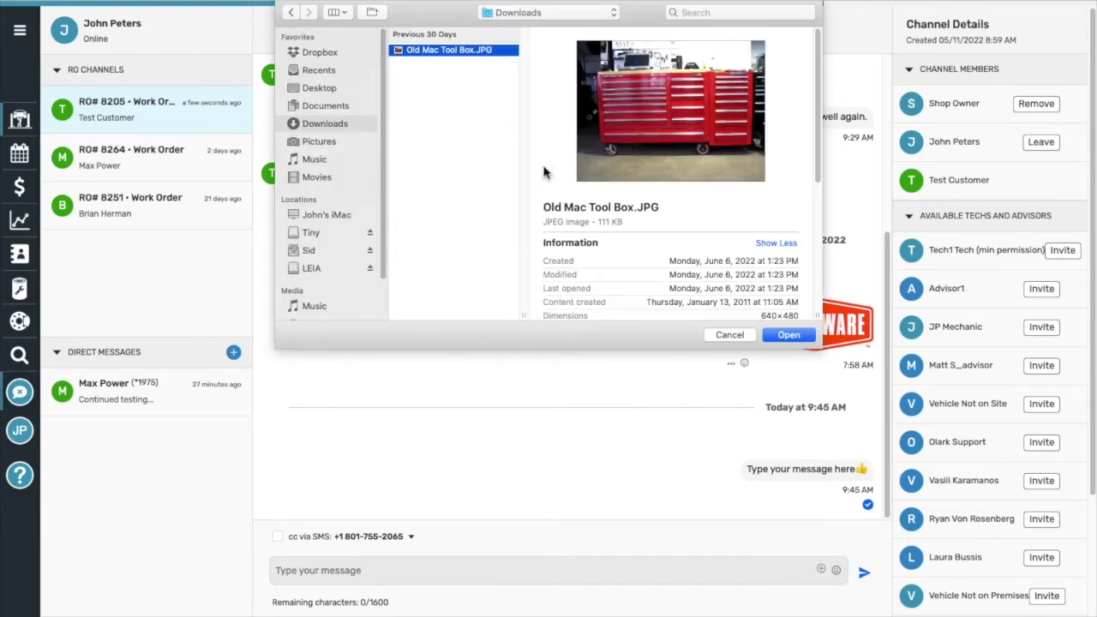
pyautogui.click(785, 335)
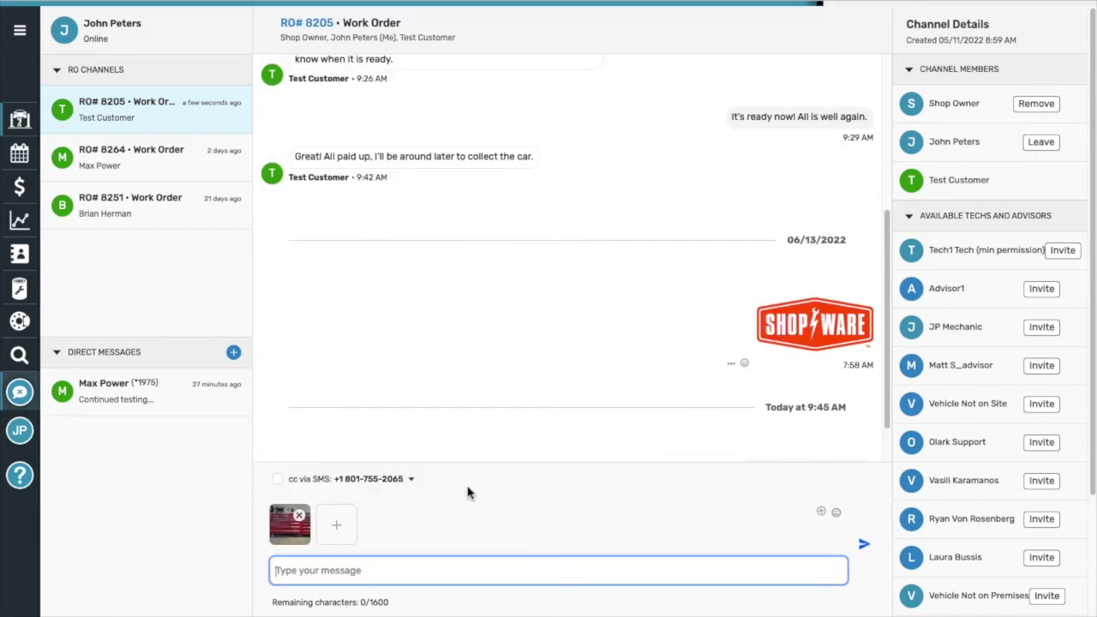
pyautogui.click(411, 479)
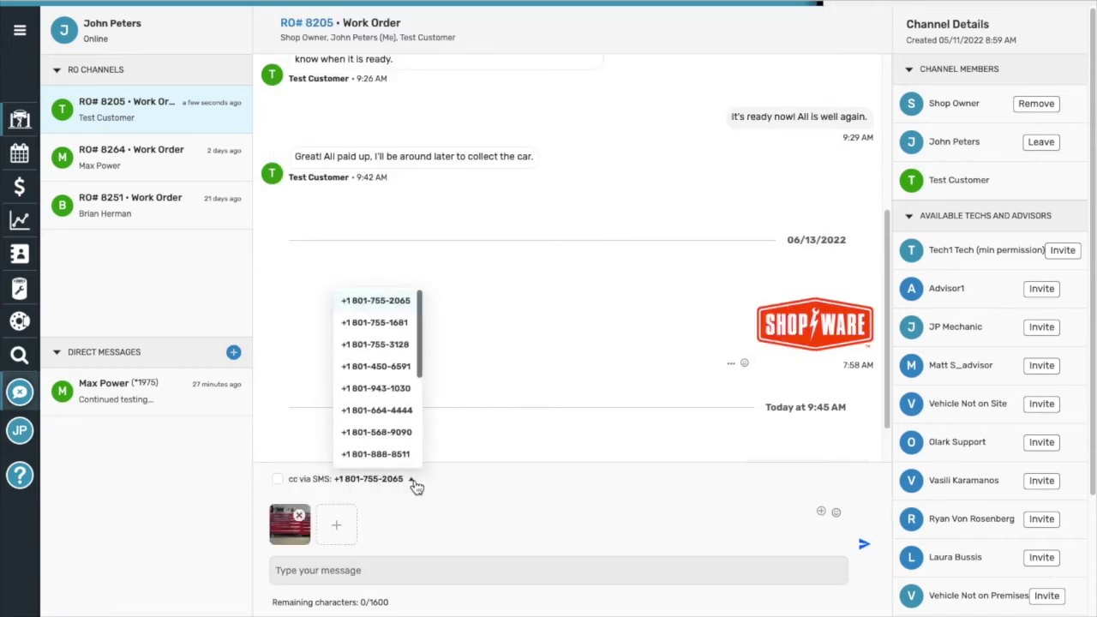
pyautogui.click(398, 456)
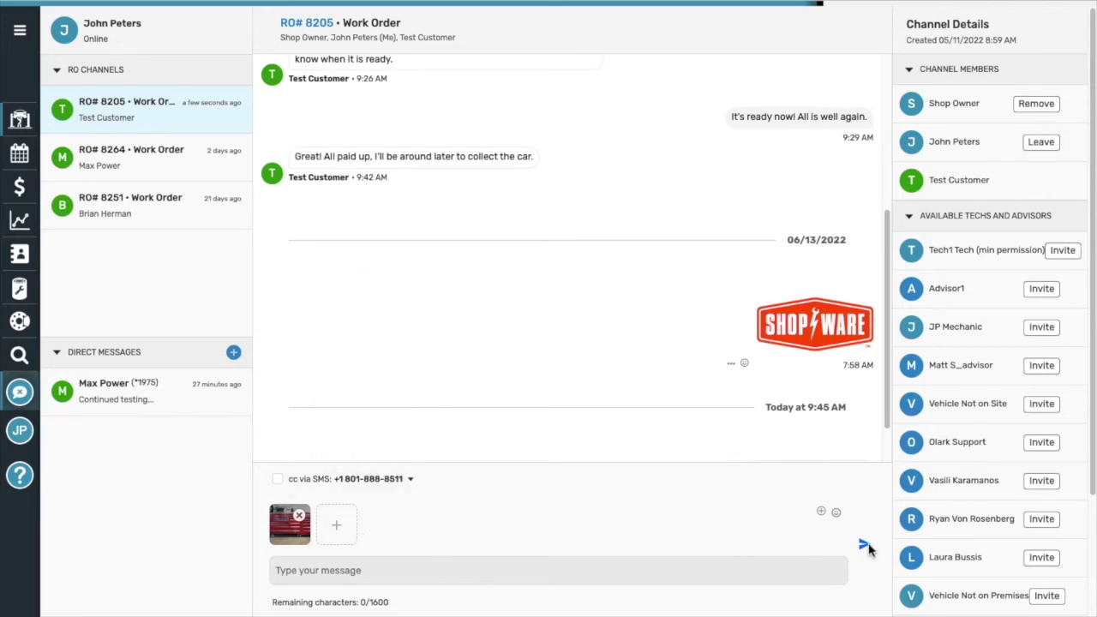
pyautogui.click(864, 546)
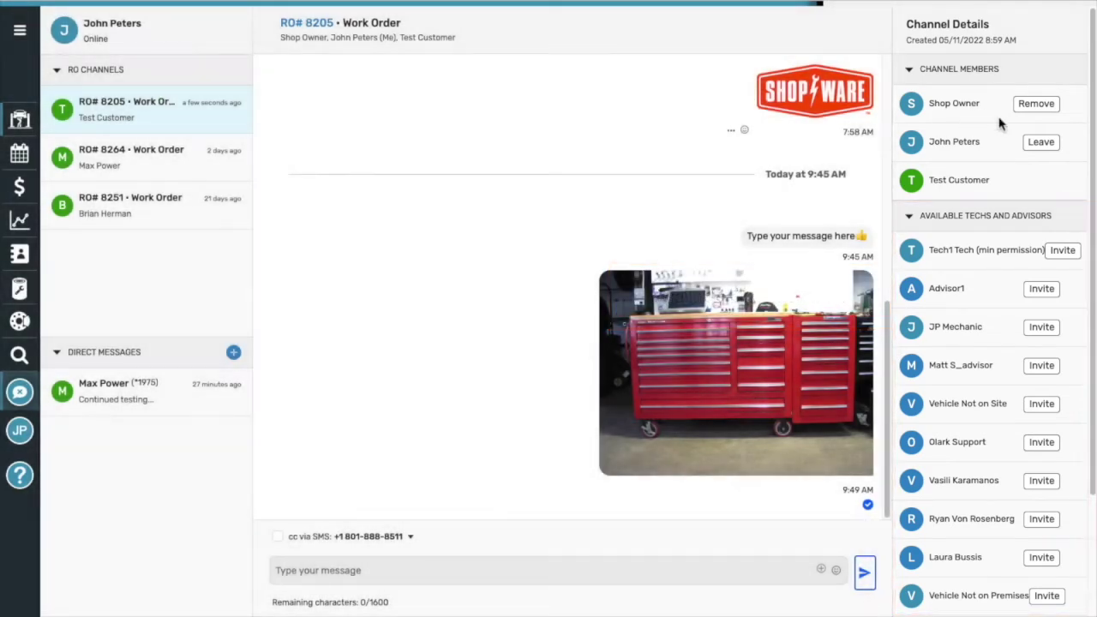
# Step: Leave the repair order channel and rejoin it, confirming each prompt
pyautogui.click(1041, 144)
pyautogui.click(654, 151)
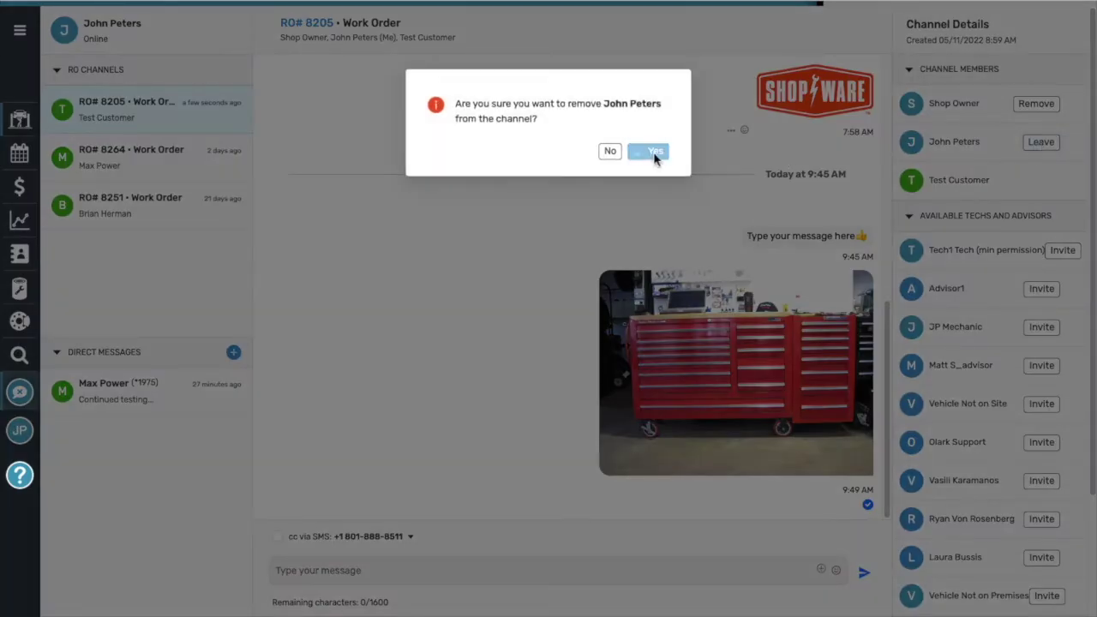
pyautogui.click(1044, 250)
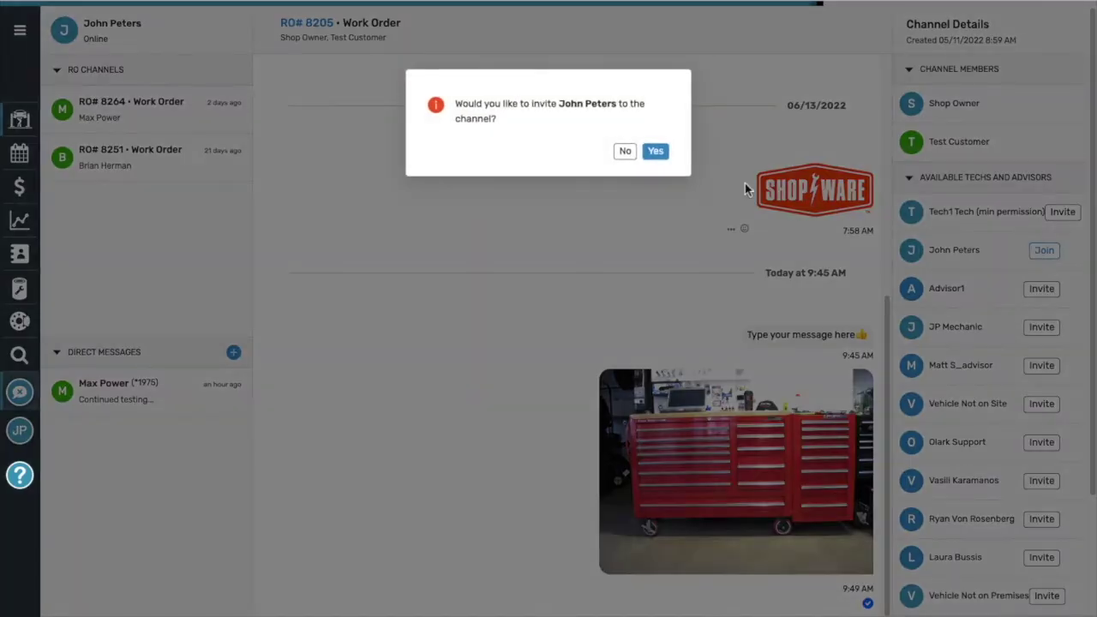
pyautogui.click(654, 151)
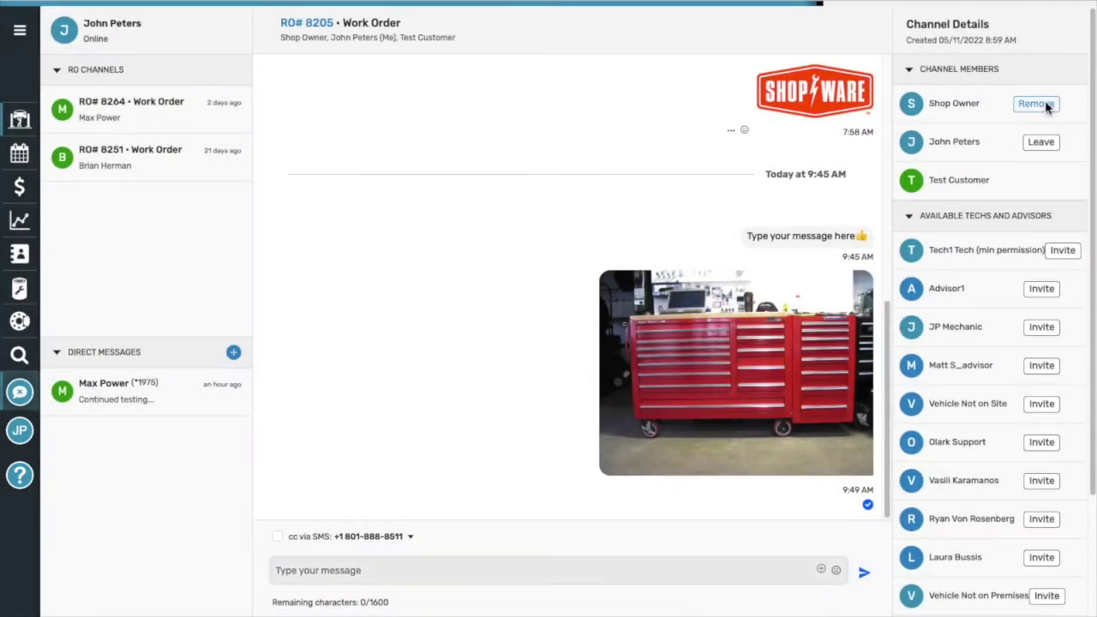
# Step: Remove Shop Owner from the channel and invite them back
pyautogui.click(1045, 101)
pyautogui.click(655, 152)
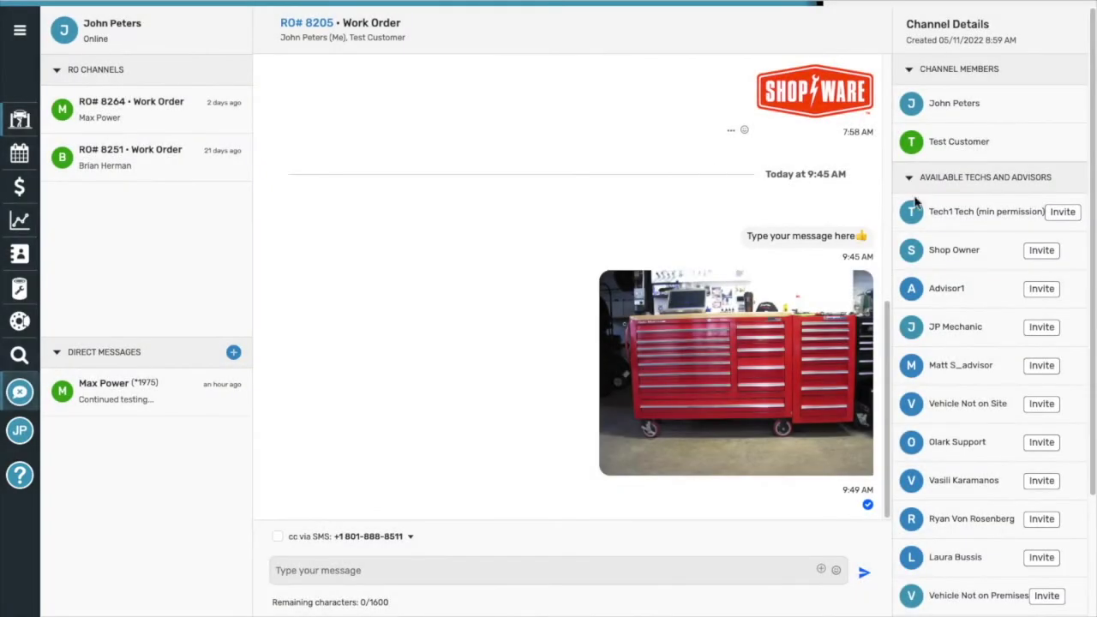
pyautogui.click(1041, 251)
pyautogui.click(656, 151)
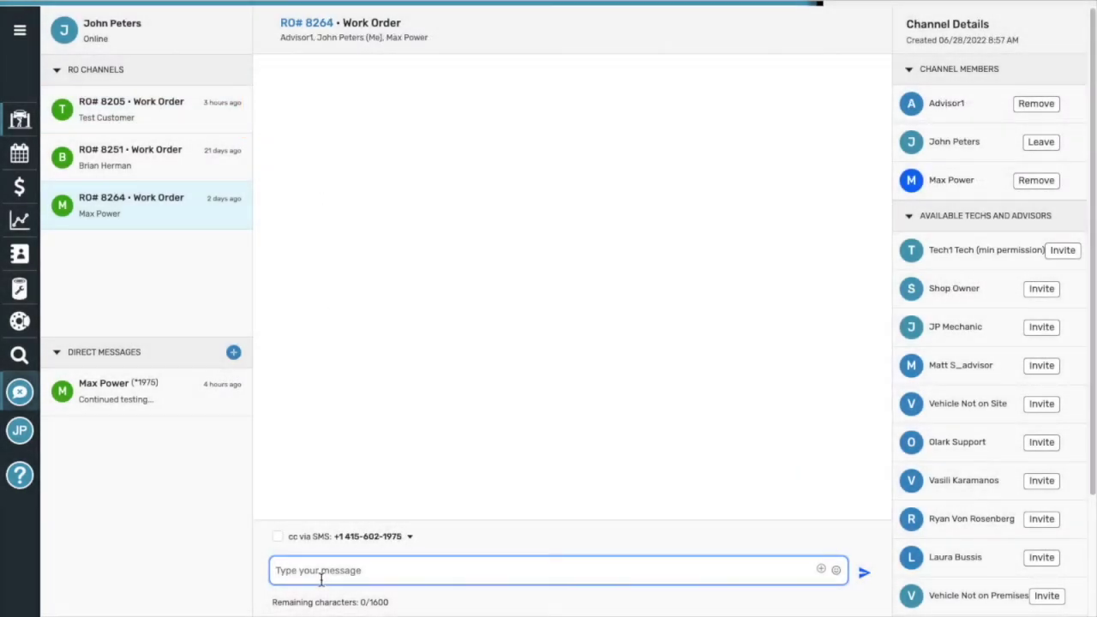
# Step: Send the bulb-replaced note with the Tail light Right photo; the customer replies with thanks
pyautogui.write('Hi Max, the right side tail light bulb was b')
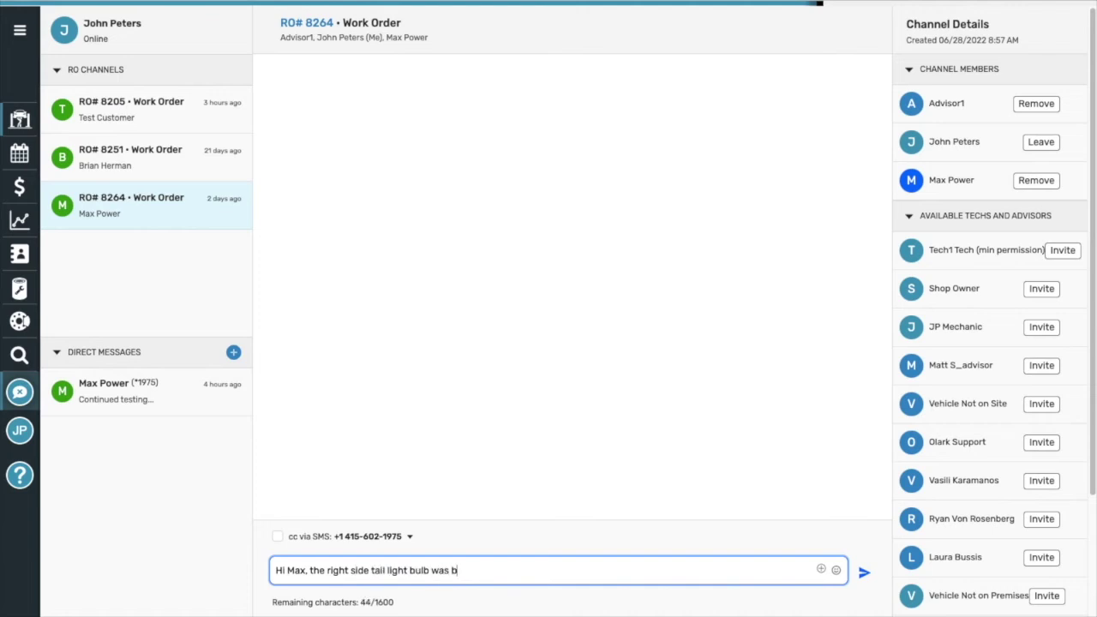
pyautogui.write('urned out. We replaced the bulb')
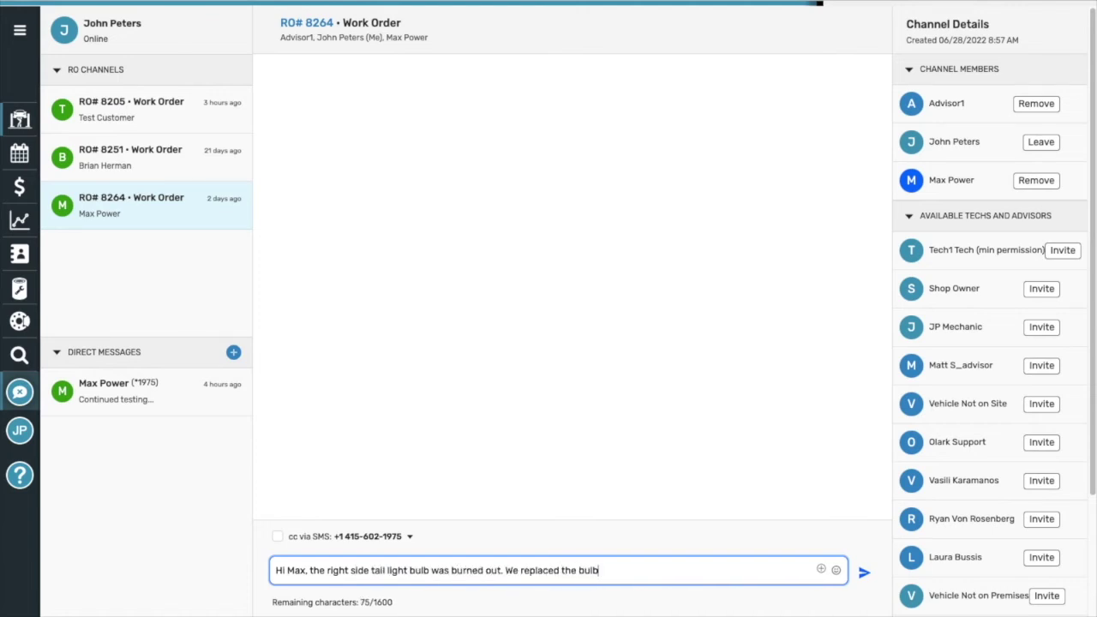
pyautogui.write('; all is well.')
pyautogui.click(823, 575)
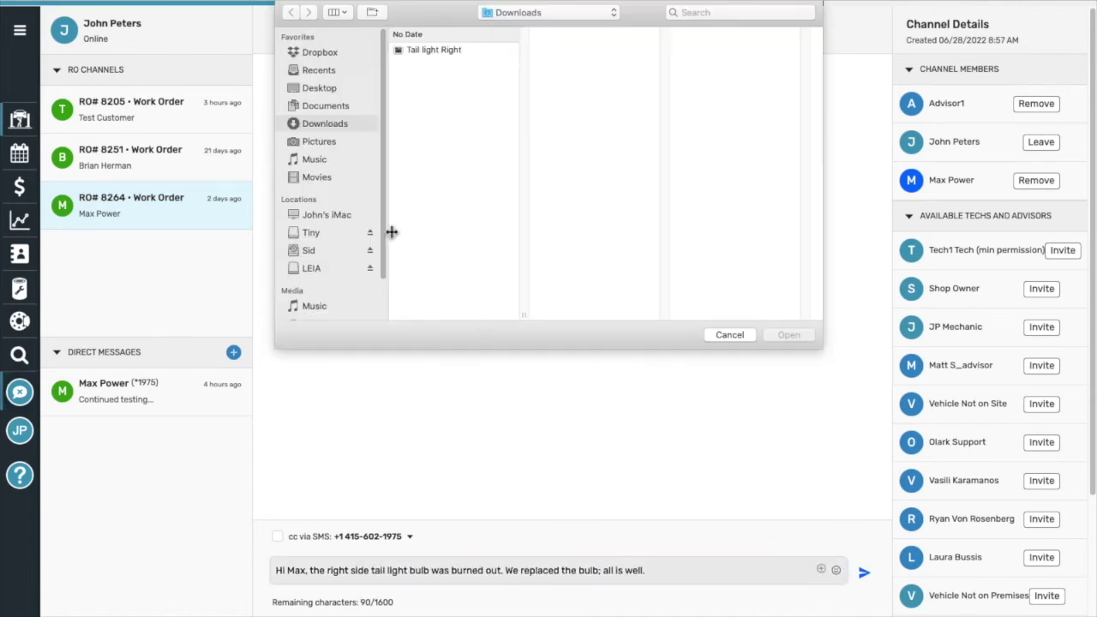
pyautogui.click(420, 51)
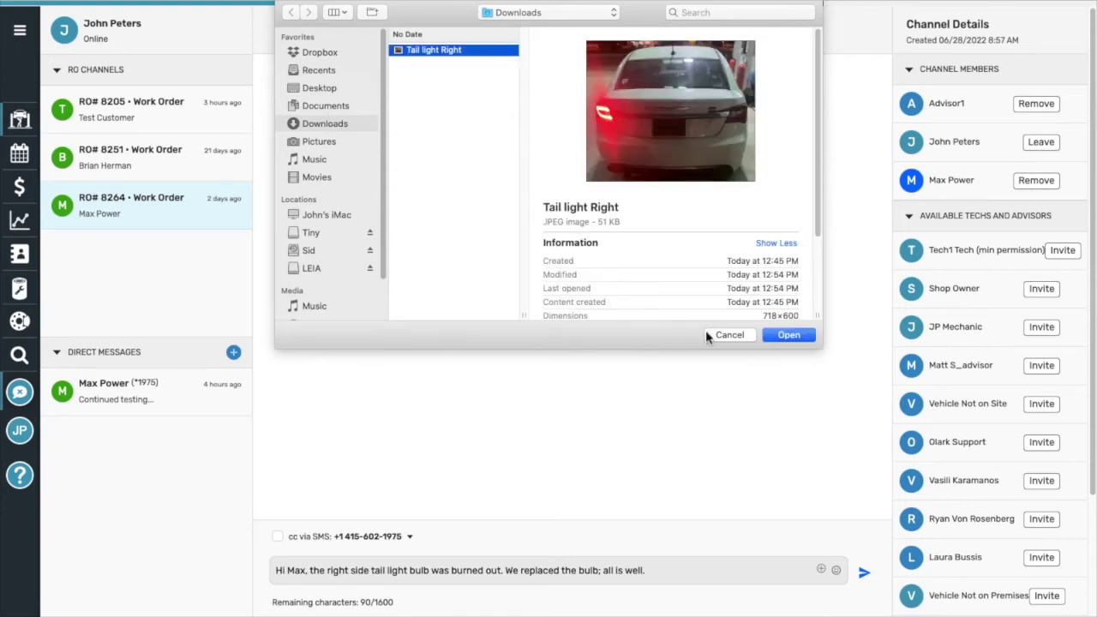
pyautogui.click(776, 340)
pyautogui.click(864, 569)
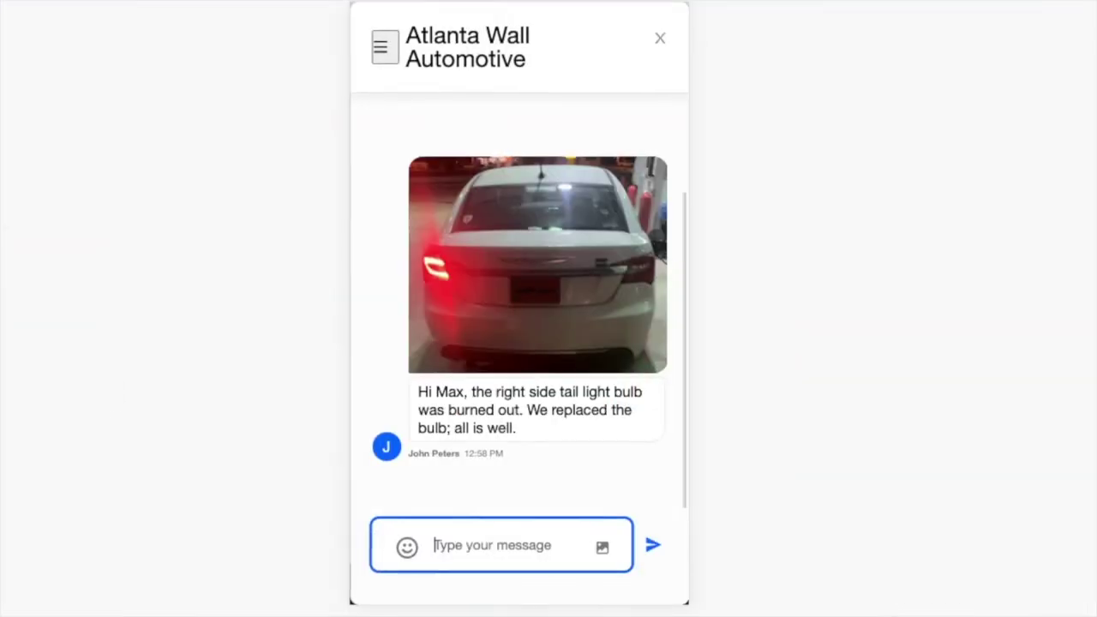
pyautogui.write('Thanks! By the way, this software is amazing!')
pyautogui.press('Return')
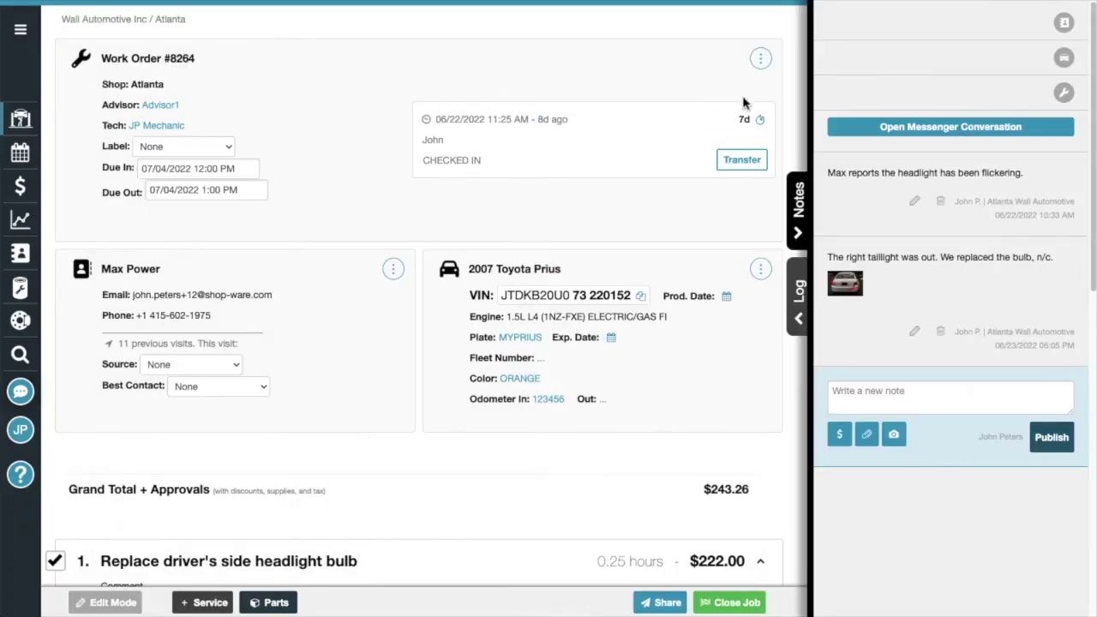
# Step: Reply 'Yes. The car is ready now.' and switch to the other repair order's Invoice conversation
pyautogui.click(925, 129)
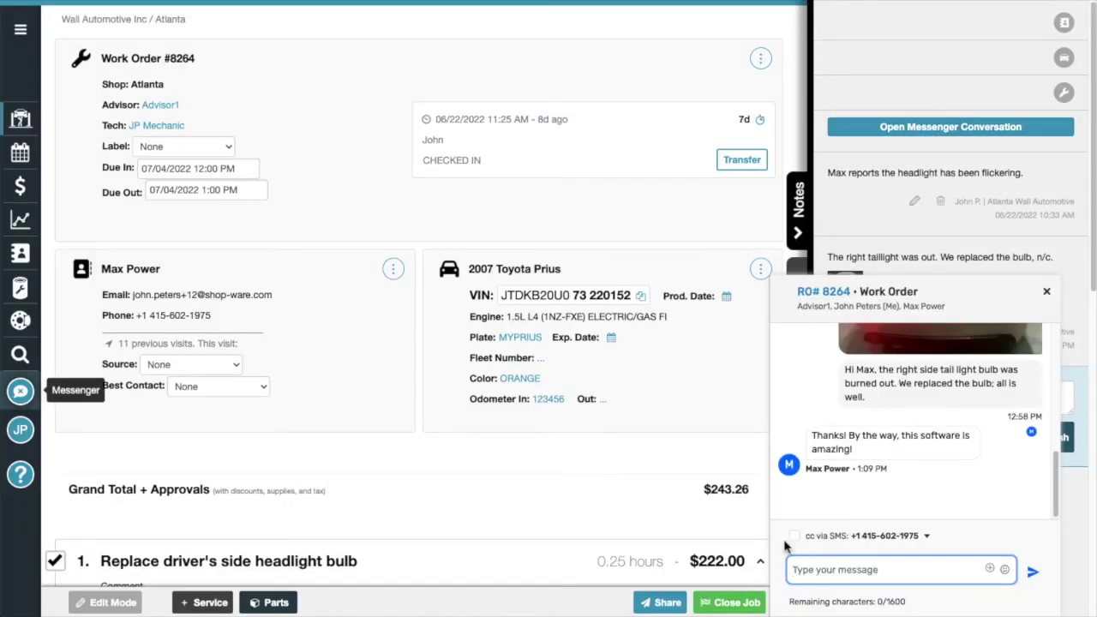
pyautogui.write('Yes. The car is ready now.')
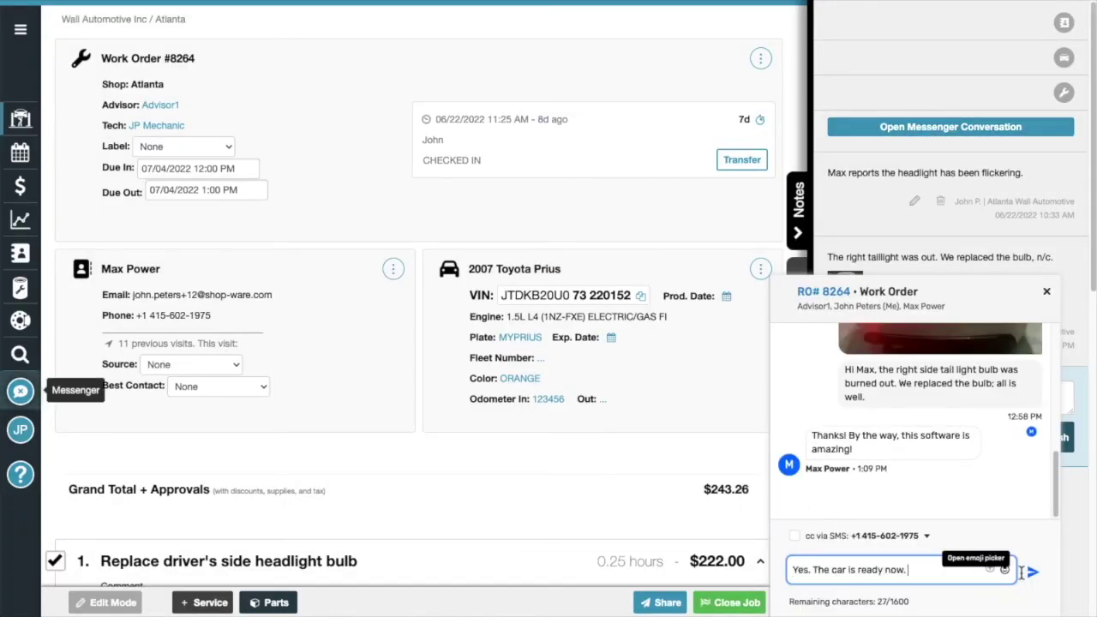
pyautogui.click(1032, 572)
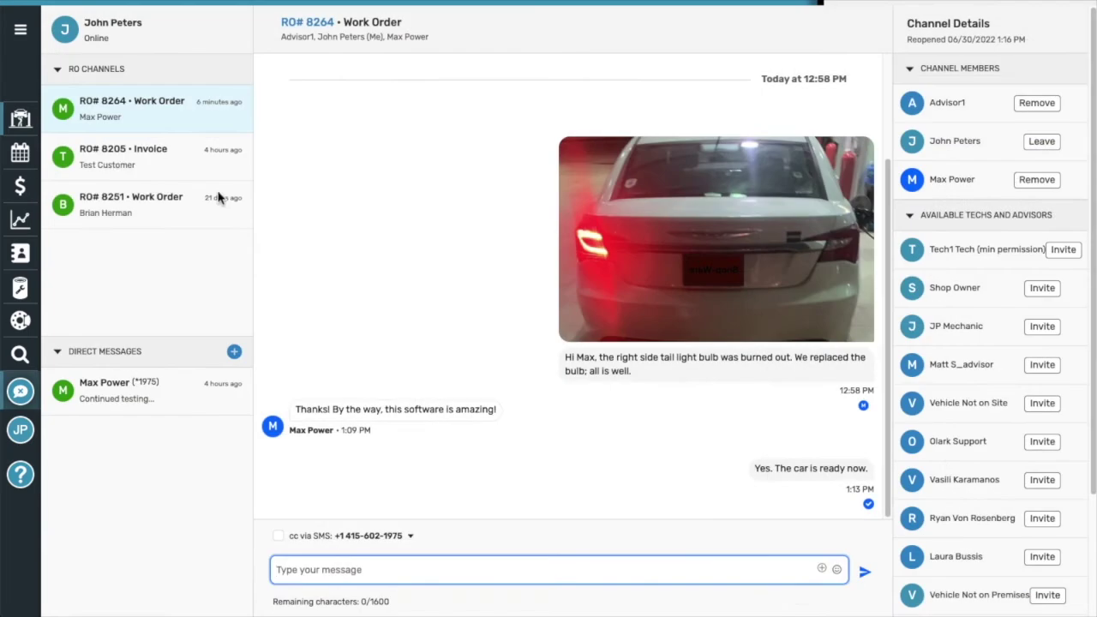
pyautogui.click(121, 161)
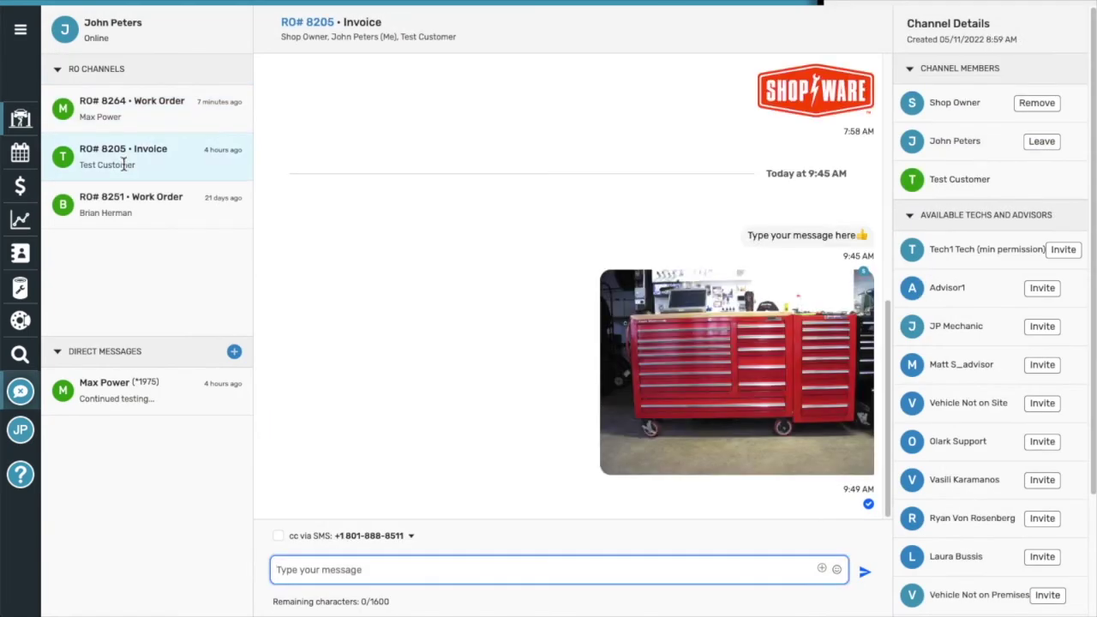
# Step: Reopen the archived invoice conversation by unticking Picked Up on the invoice
pyautogui.click(307, 24)
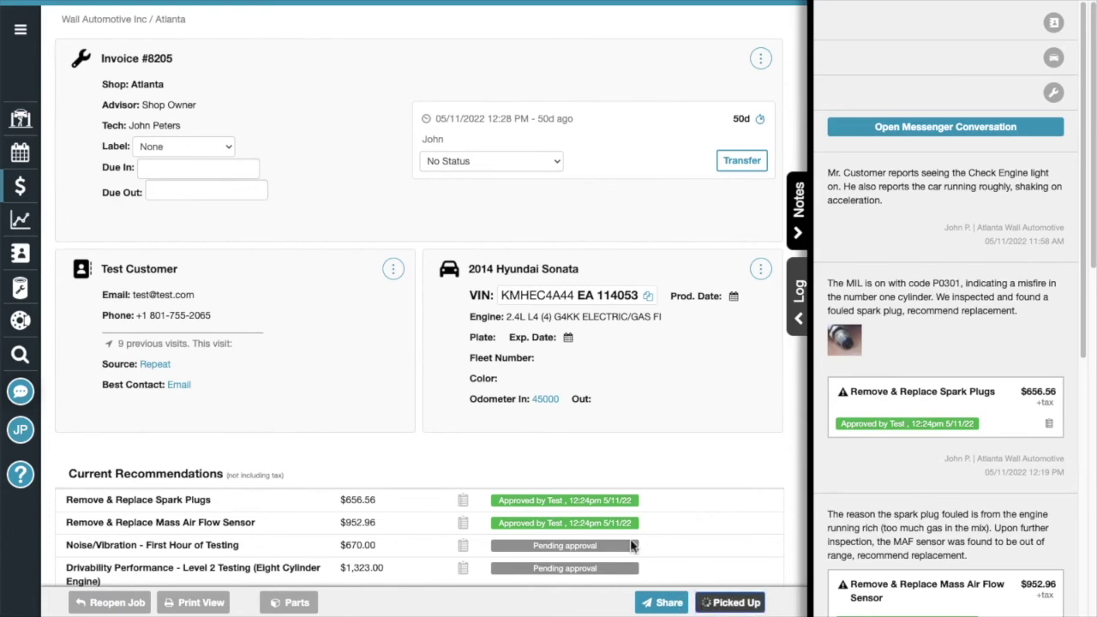
pyautogui.click(887, 128)
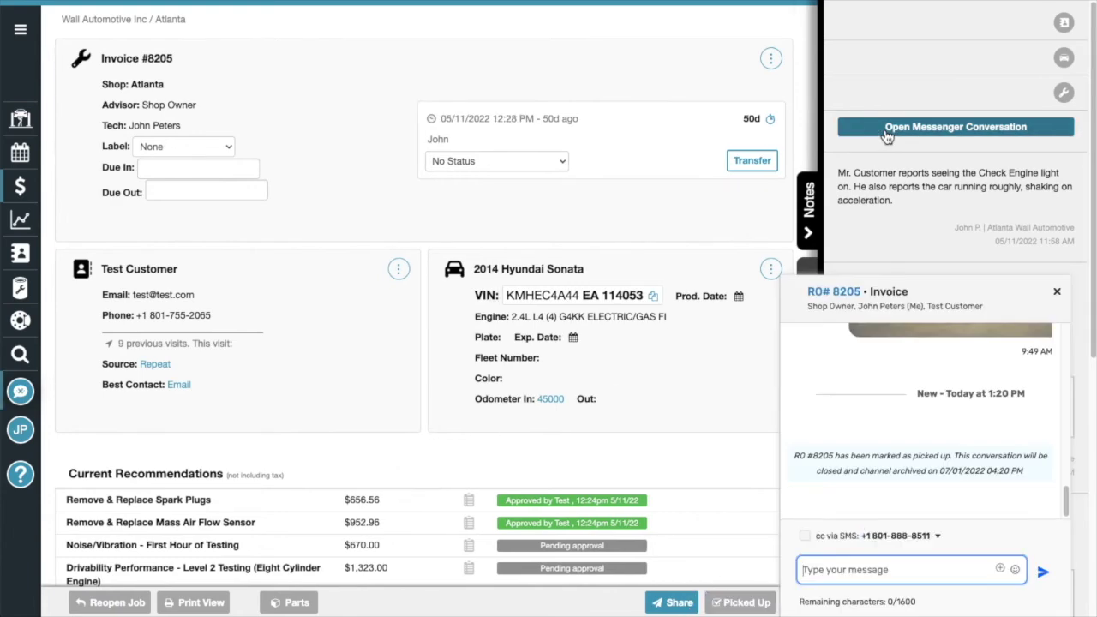
pyautogui.moveTo(1039, 471); pyautogui.dragTo(790, 463)
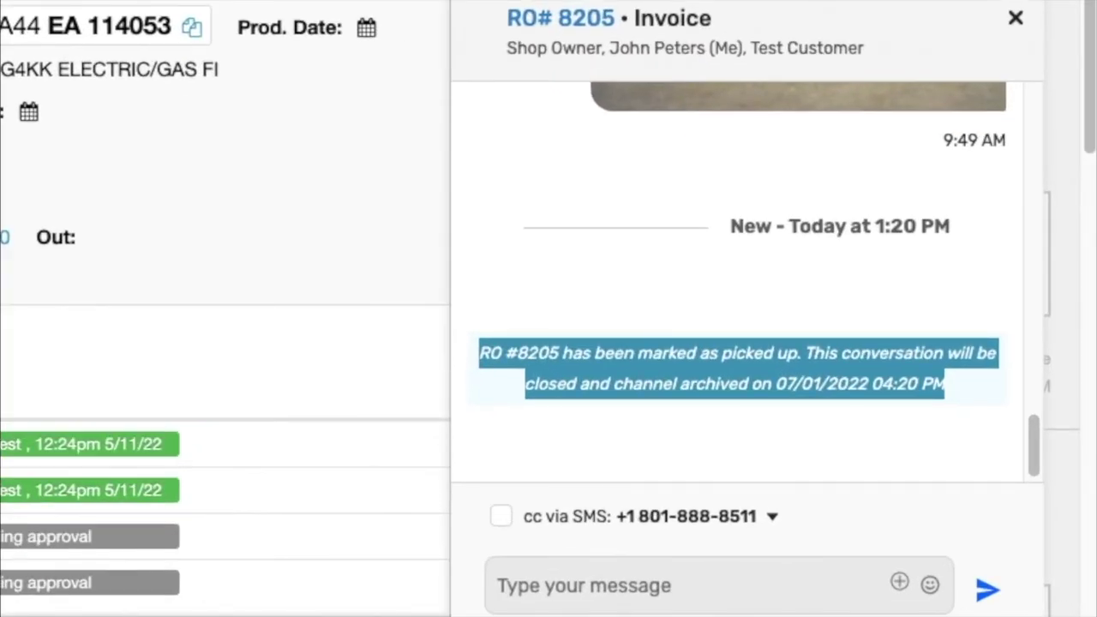
pyautogui.click(709, 605)
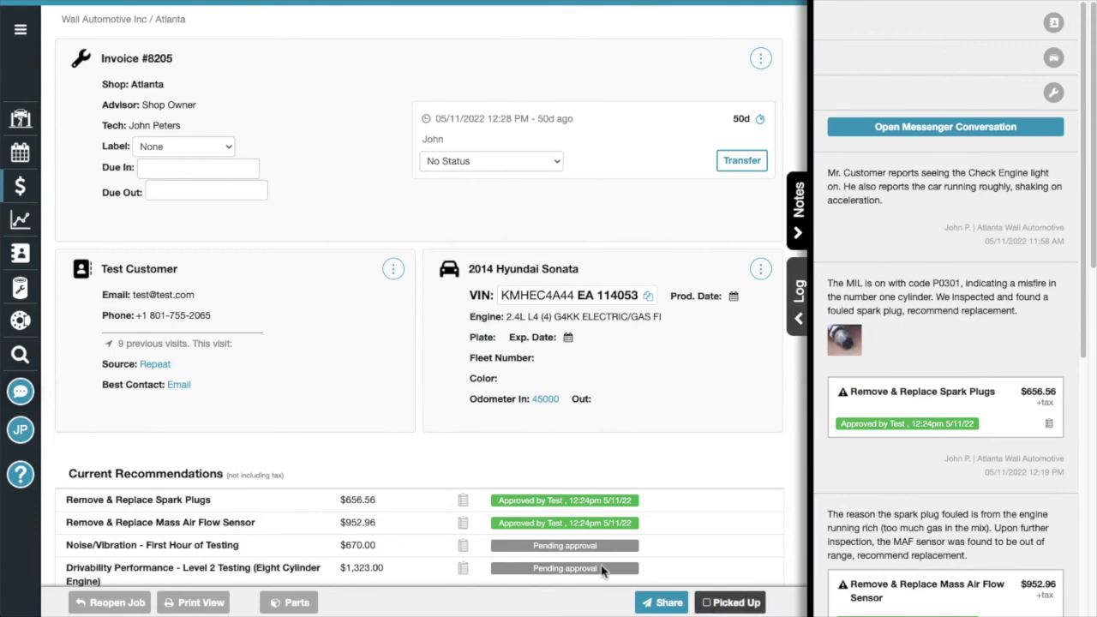
pyautogui.click(21, 391)
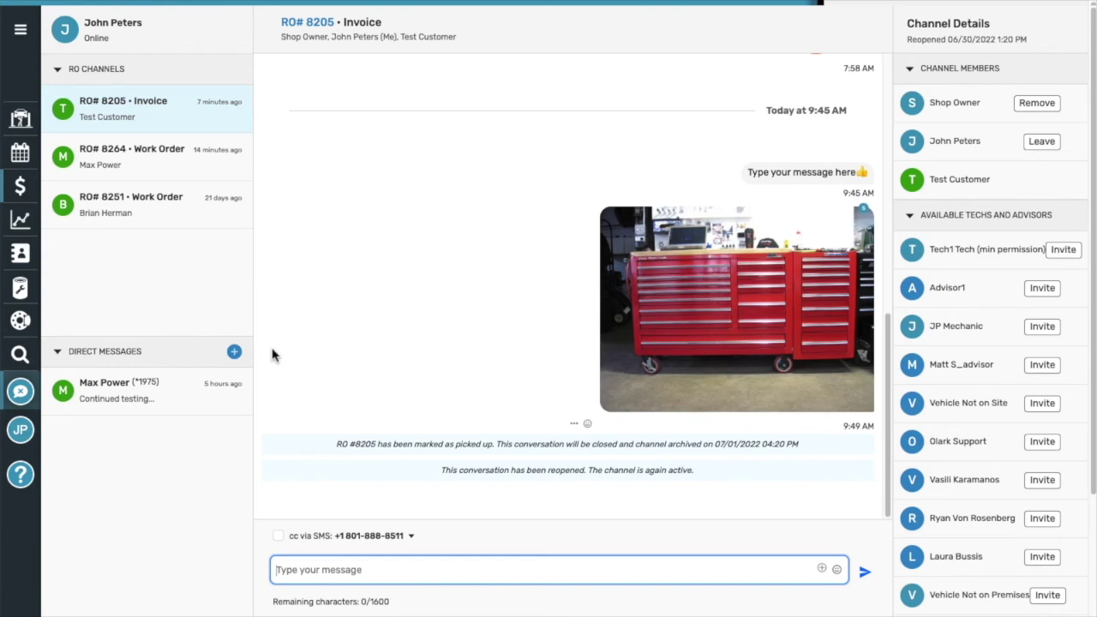
# Step: Start a direct message to the contact found by searching '202' and type 'Hi, we foud'
pyautogui.click(235, 353)
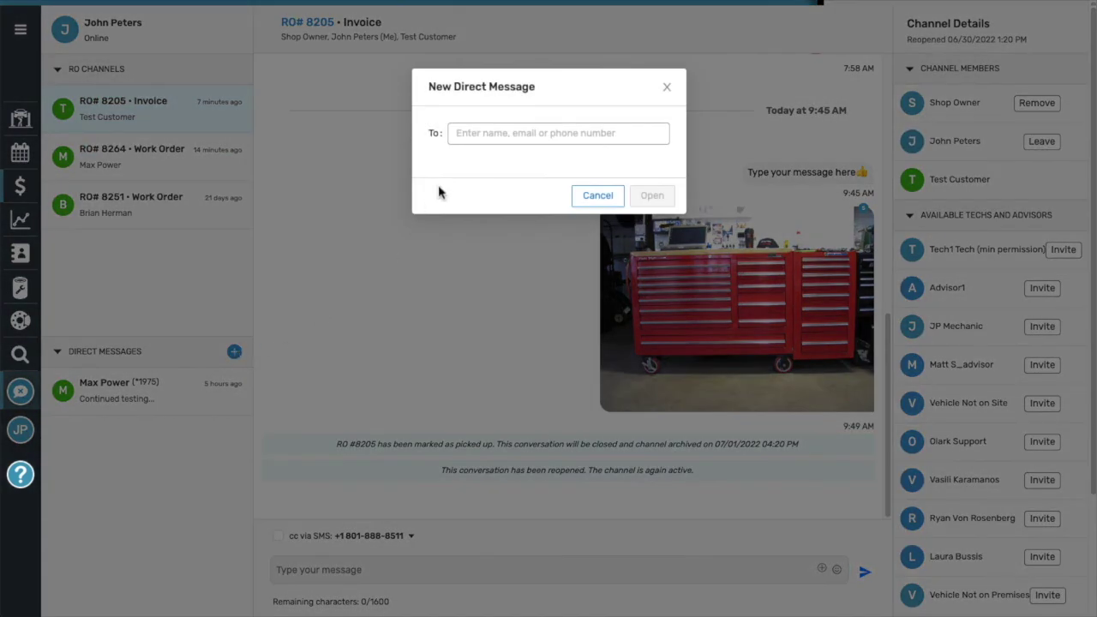
pyautogui.click(470, 134)
pyautogui.write('Canue')
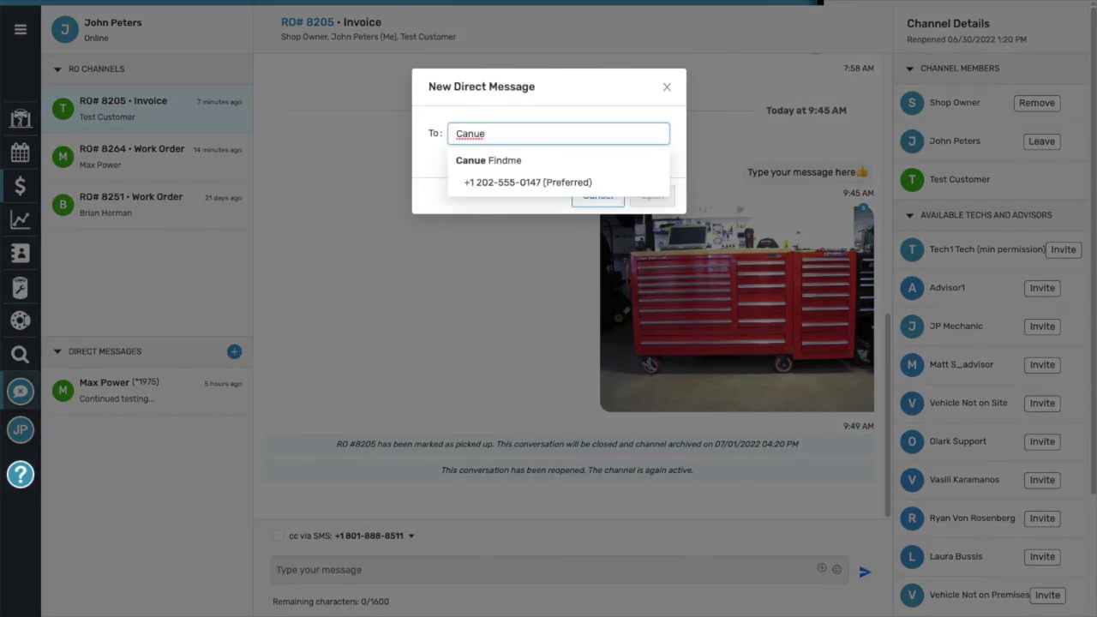
pyautogui.press('BackSpace')
pyautogui.press('BackSpace')
pyautogui.press('BackSpace')
pyautogui.write('202')
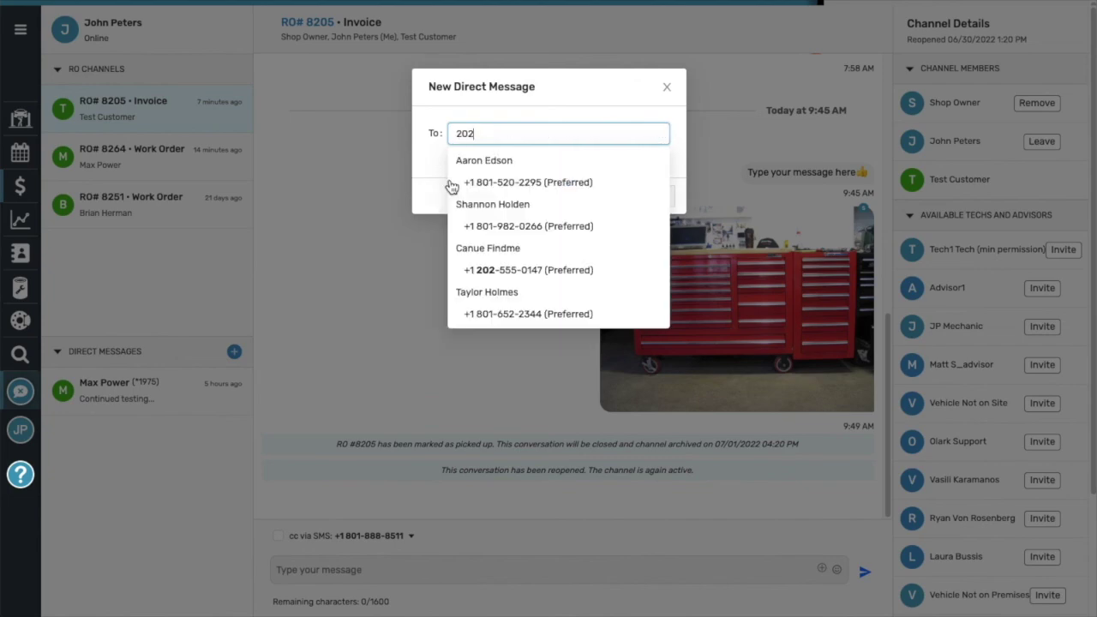
pyautogui.click(493, 265)
pyautogui.click(651, 197)
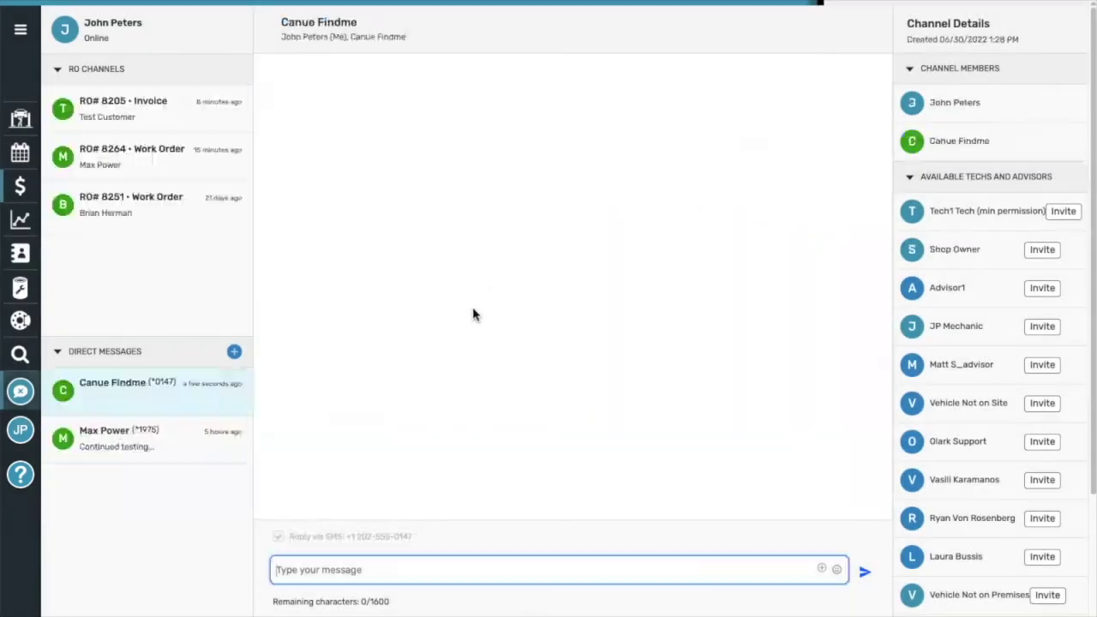
pyautogui.write('Hi,')
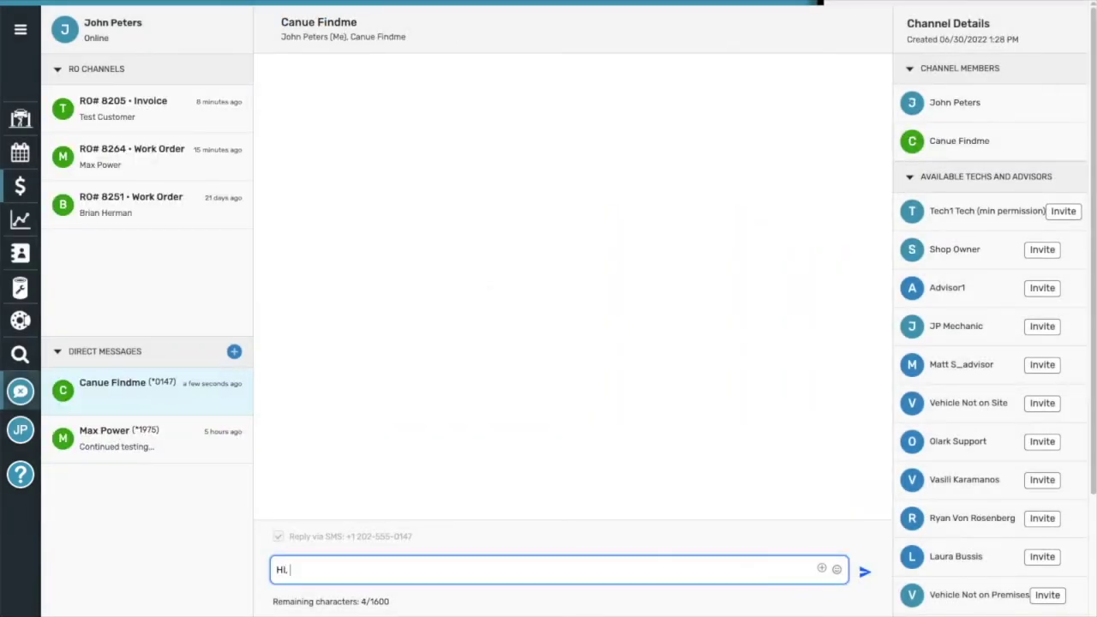